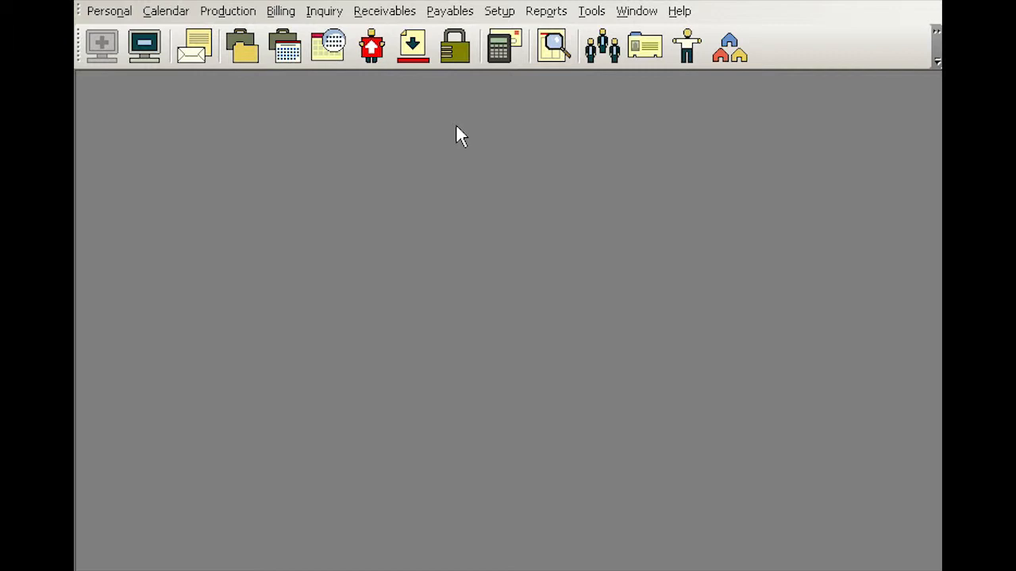
Open the Firms search window from the toolbar after briefly viewing the Setup list
click(506, 17)
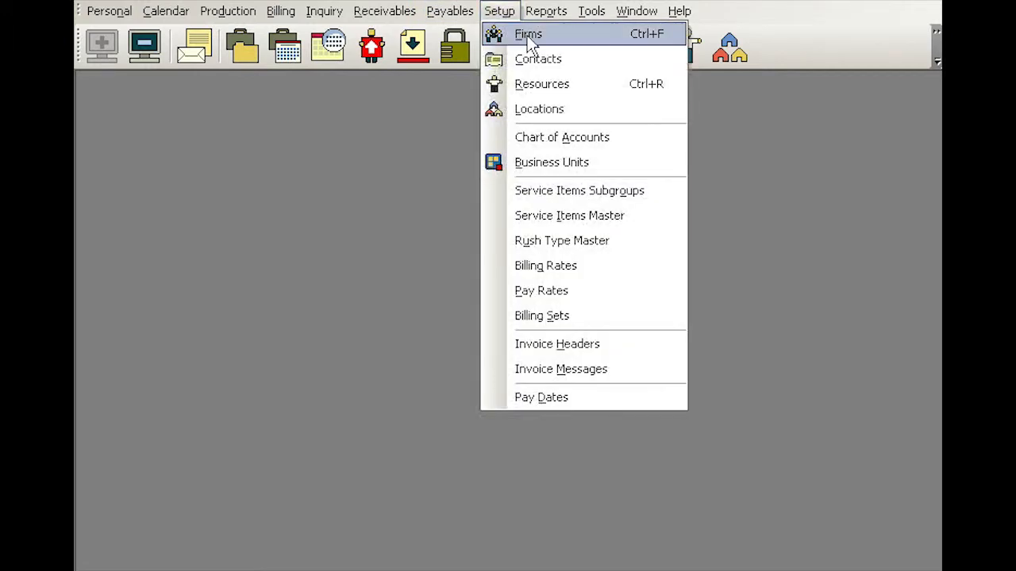
click(430, 142)
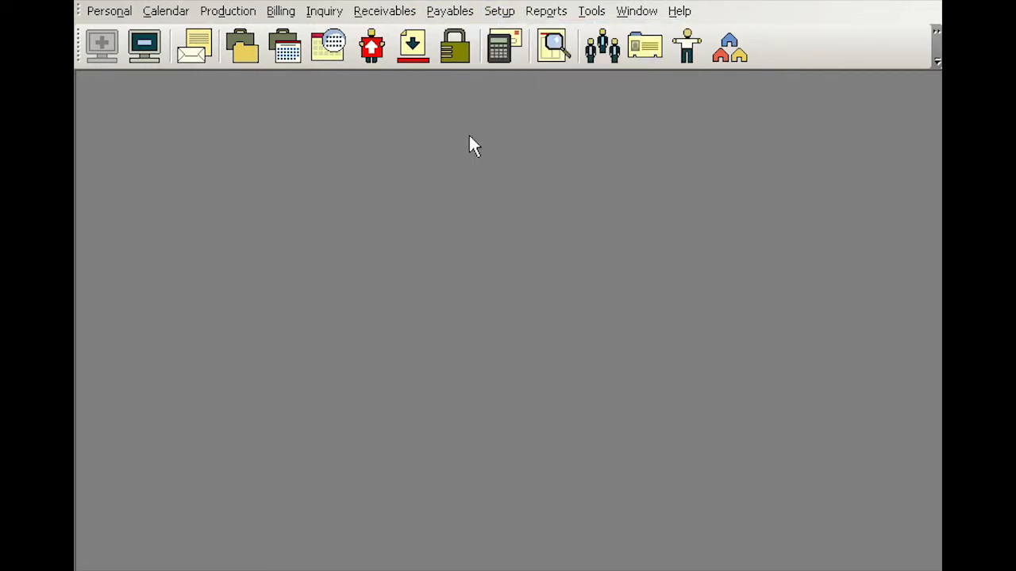
click(600, 57)
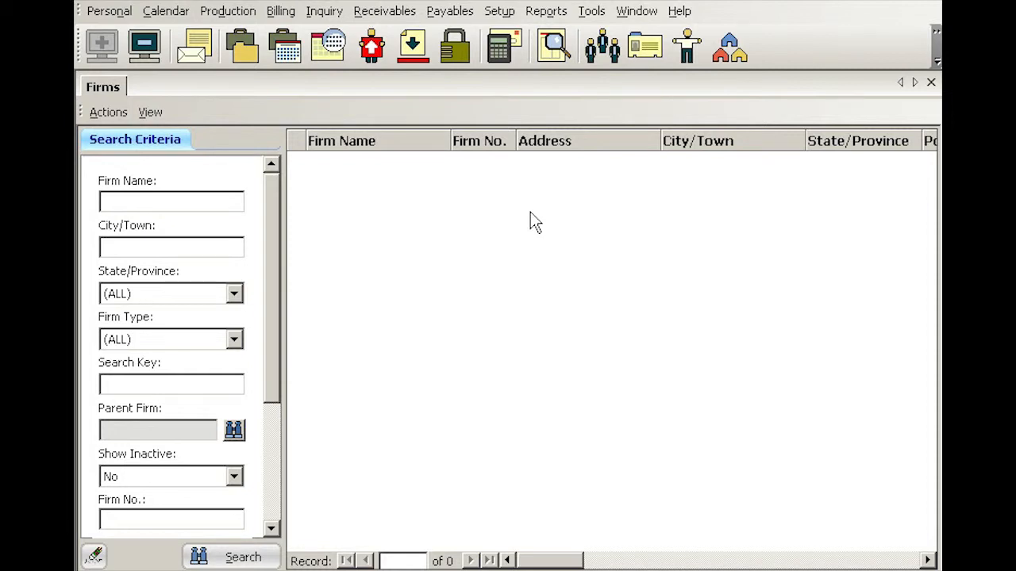
Search firm names for 'lee', then start a new firm record from the results
text(lee)
key(Return)
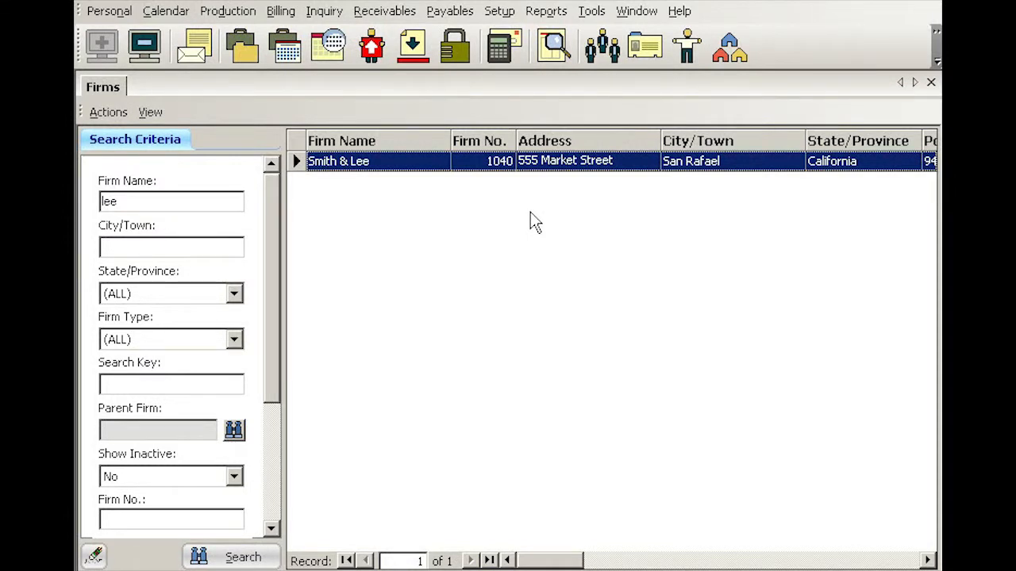
right_click(460, 208)
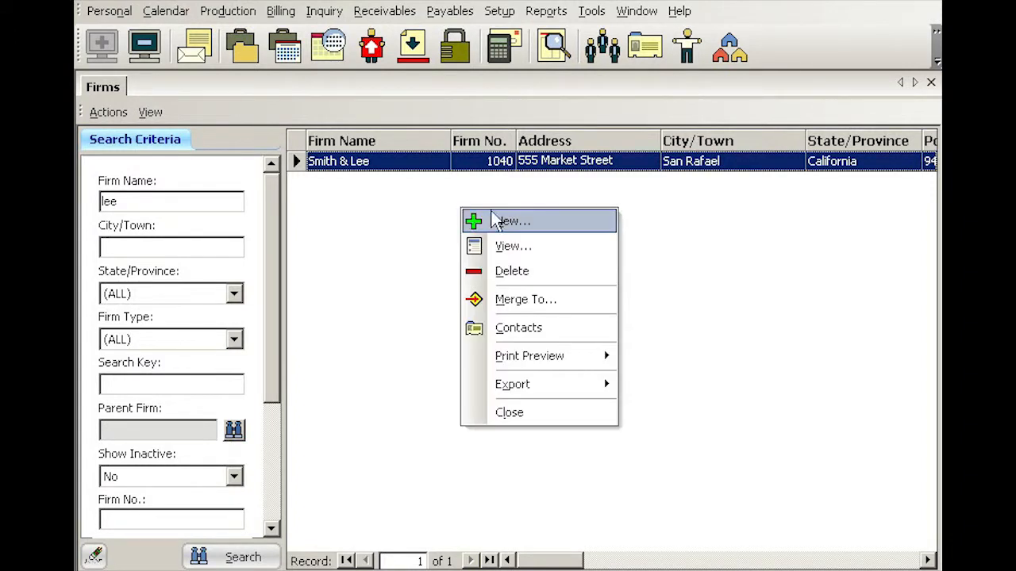
click(519, 223)
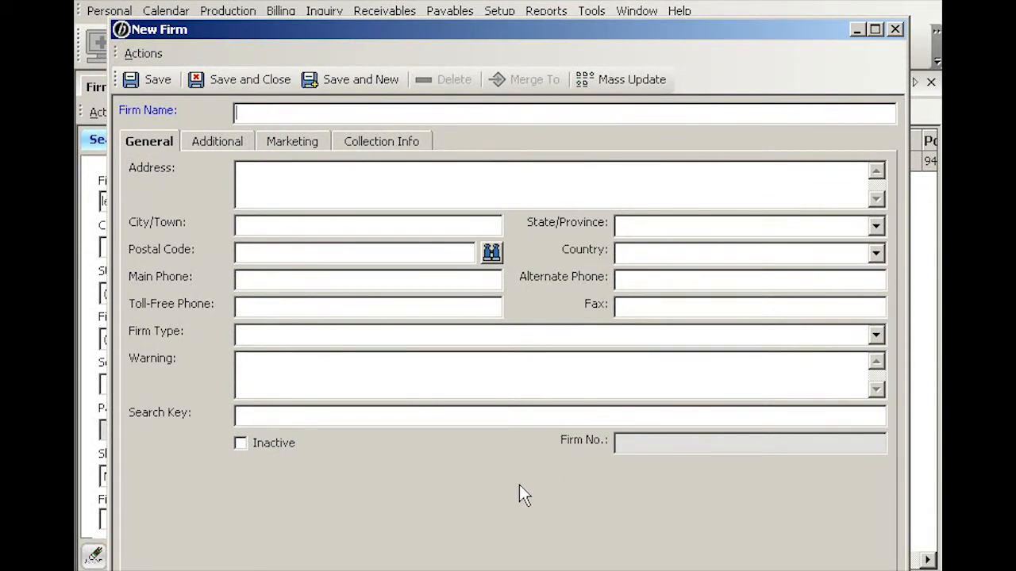
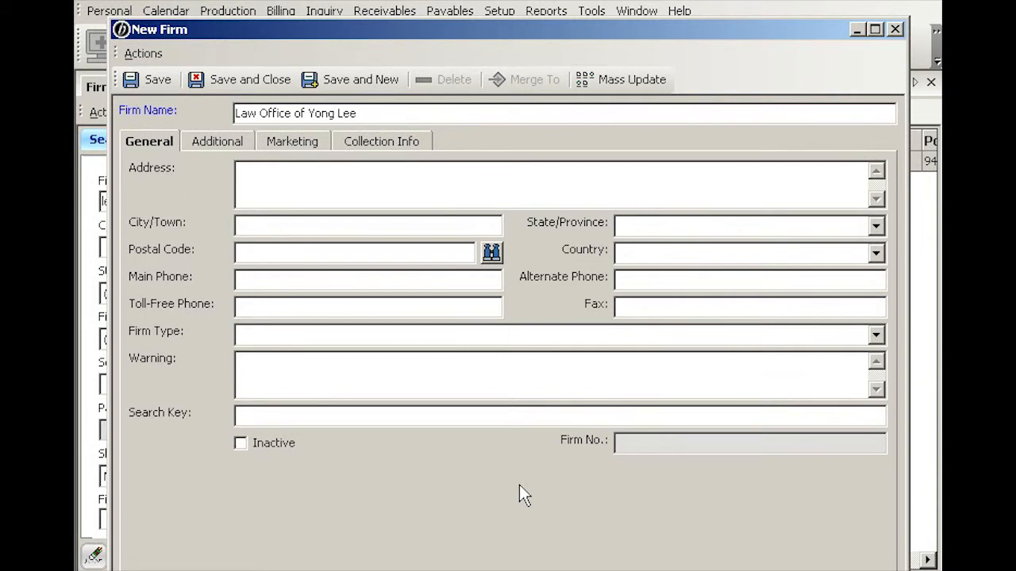
Enter the new firm's name and its street address with suite number
key(Tab)
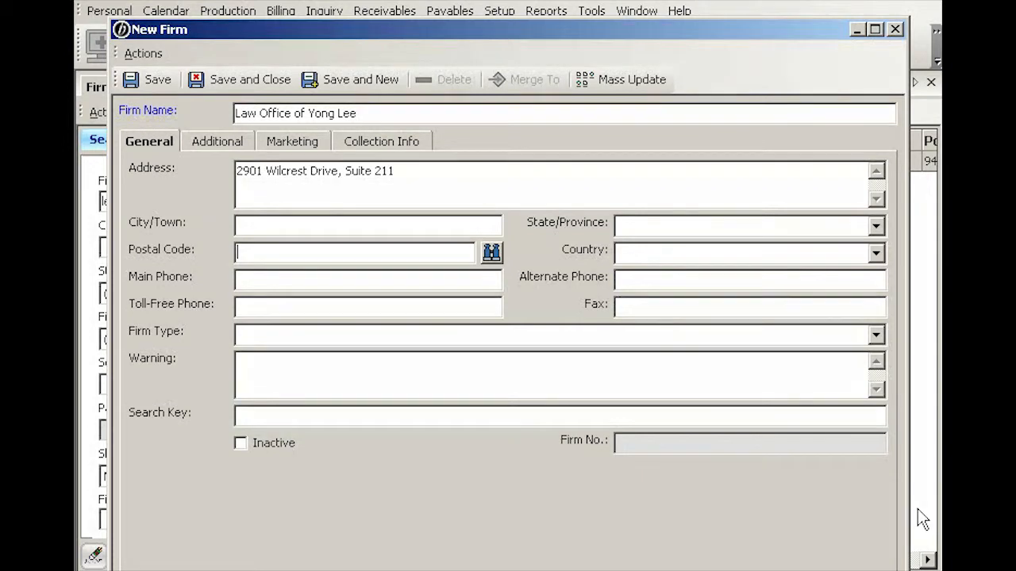
Look up postal codes, settling on 90005 with Los Angeles, California, United States
text(87101)
click(492, 253)
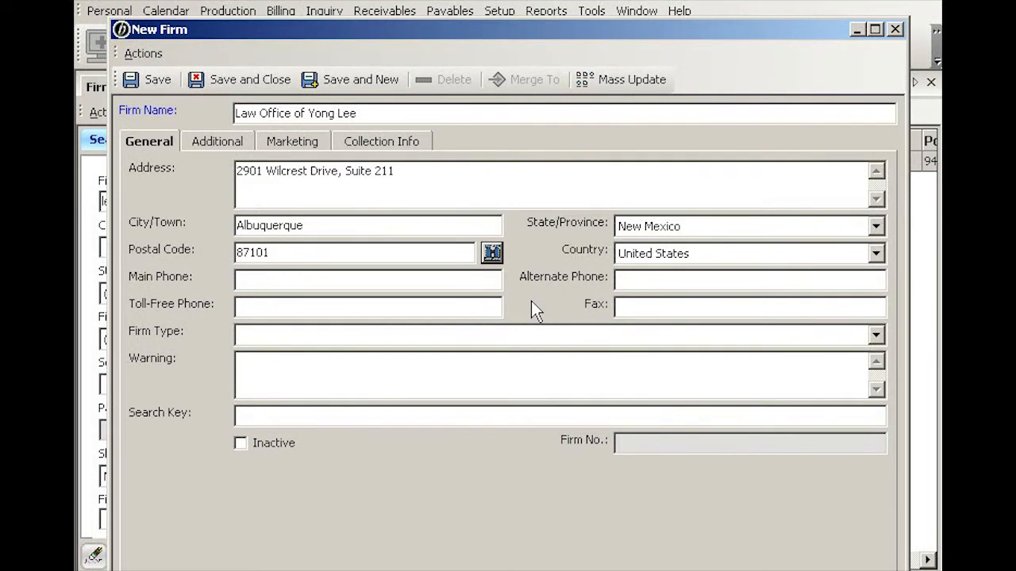
double_click(281, 253)
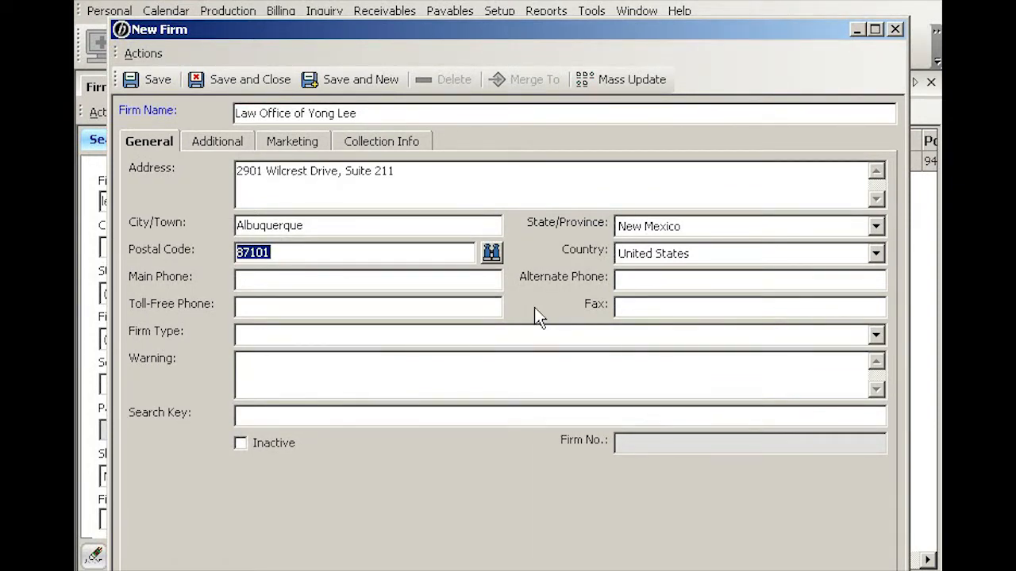
text(37401)
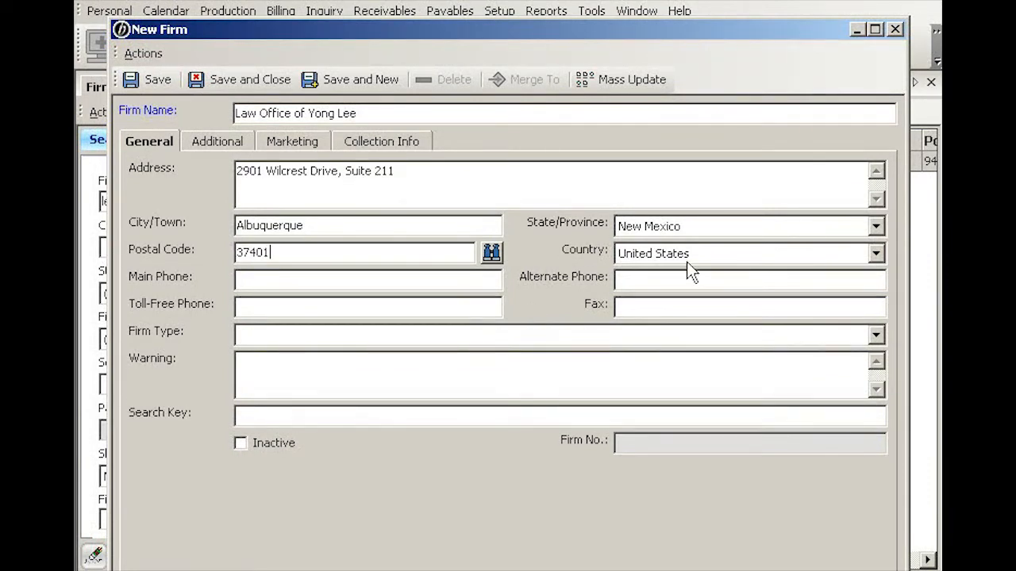
click(491, 252)
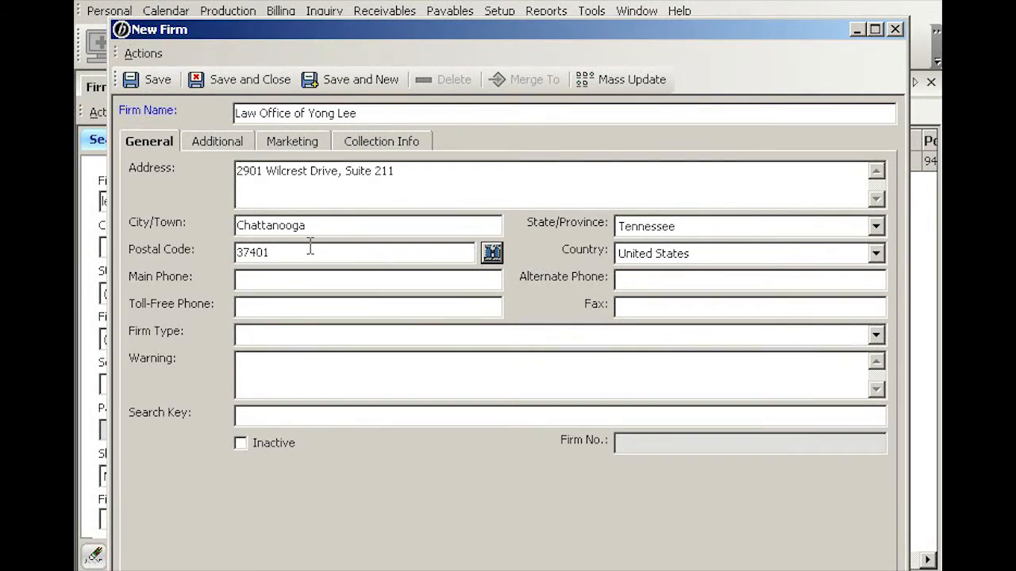
double_click(273, 251)
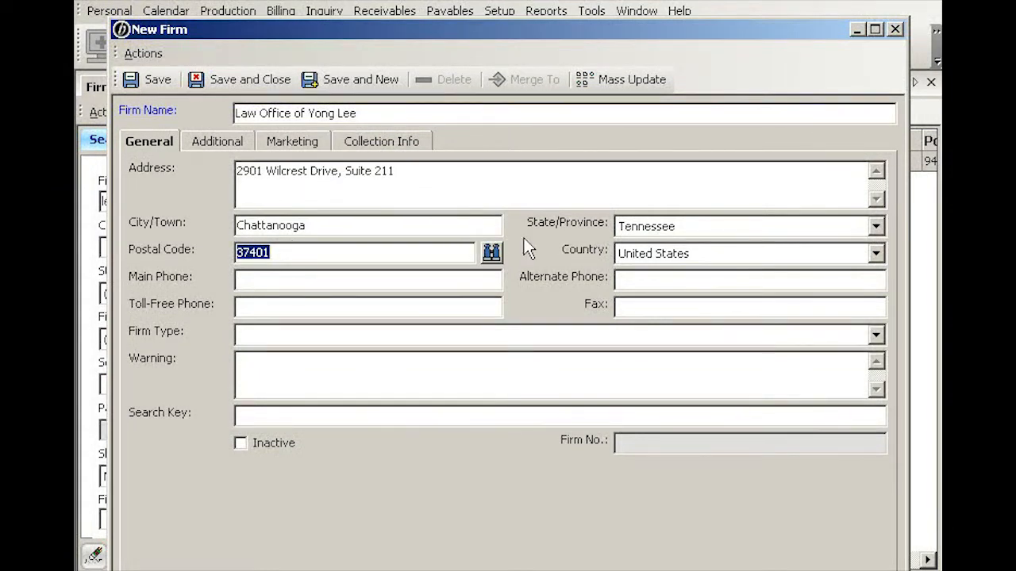
text(90005)
click(492, 251)
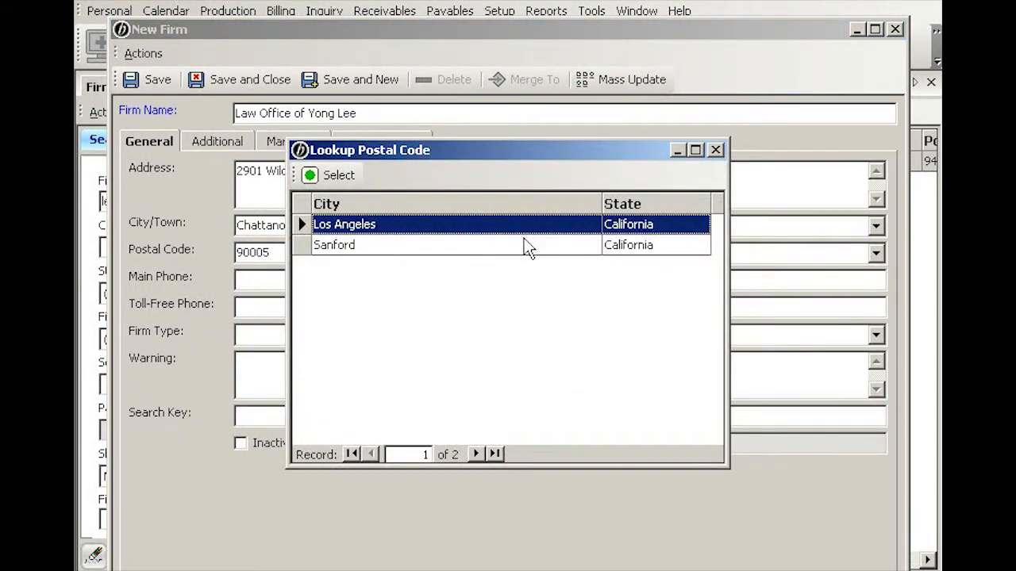
double_click(464, 226)
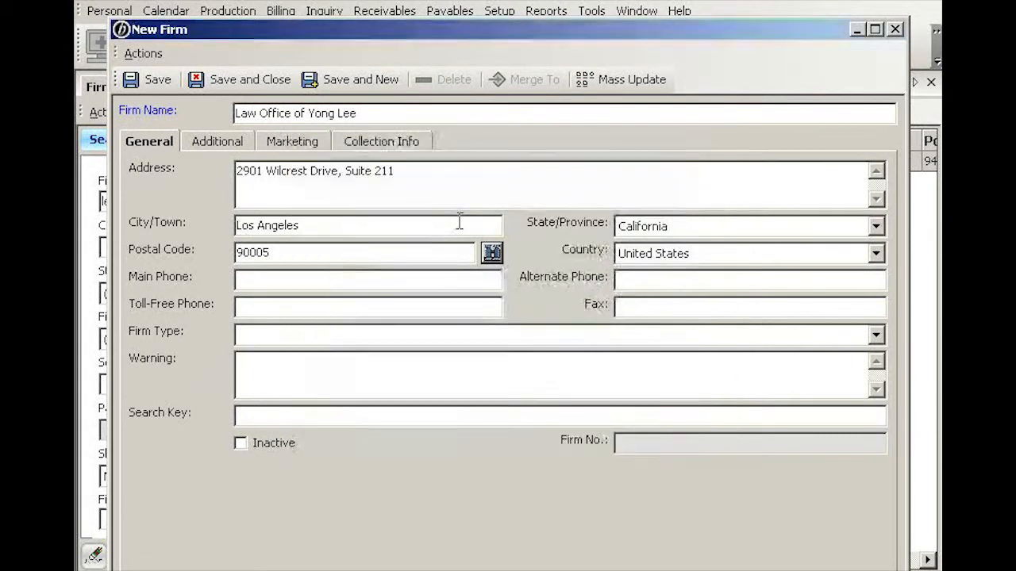
Enter the firm's main phone number and set the firm type to Law Firm
key(Tab)
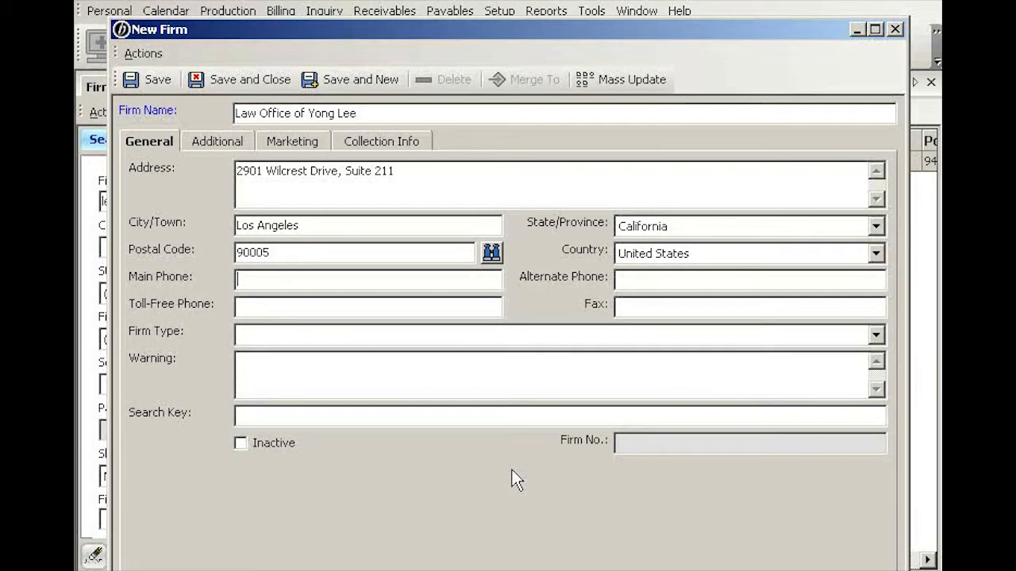
text(213-555-1234)
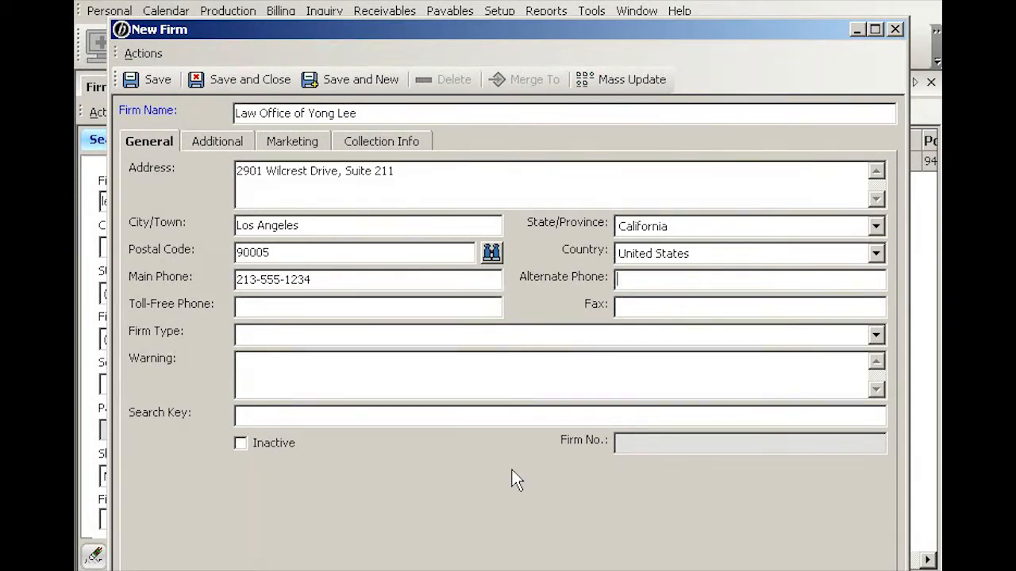
key(Tab)
key(Tab)
key(Tab)
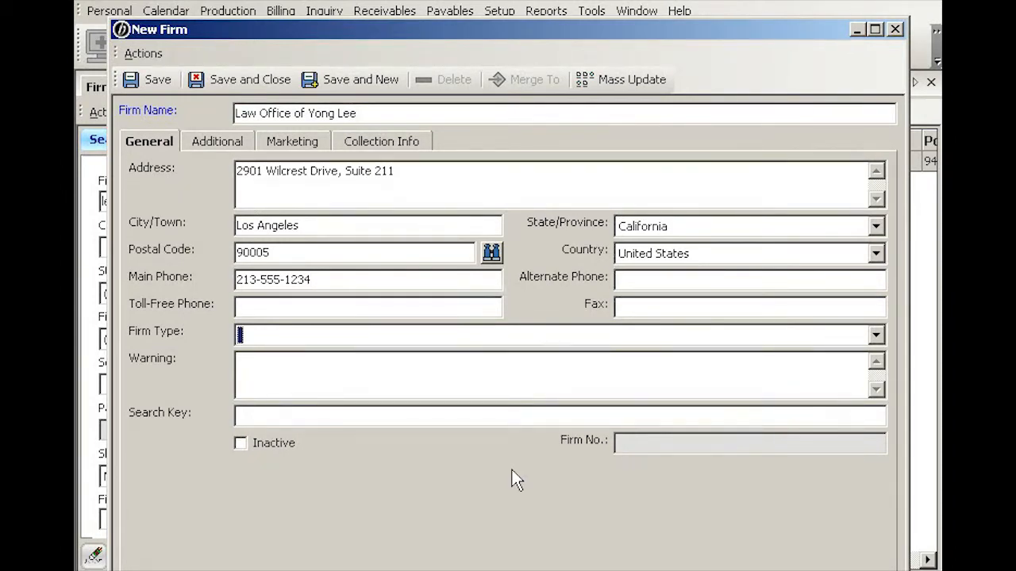
click(876, 335)
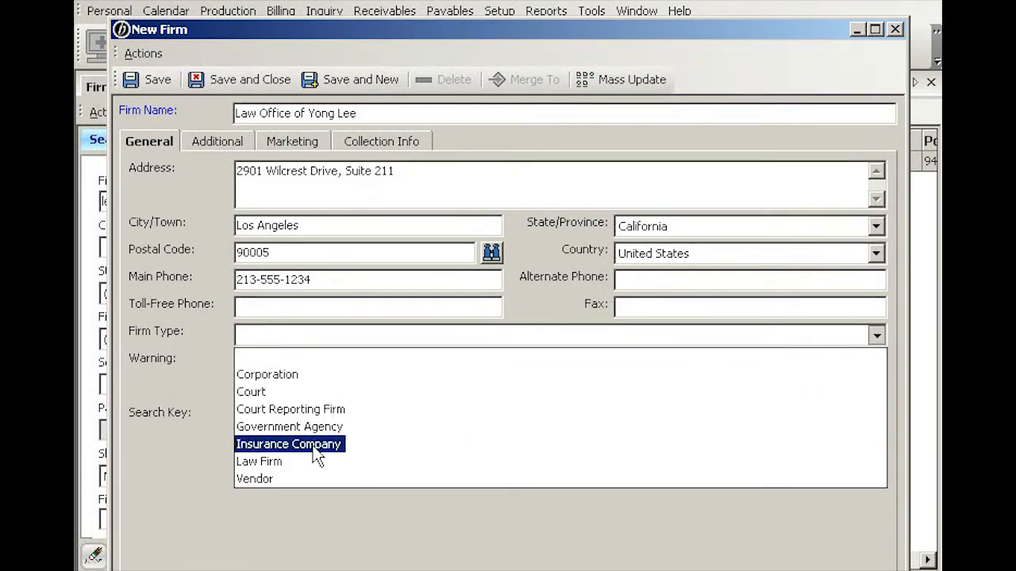
click(262, 461)
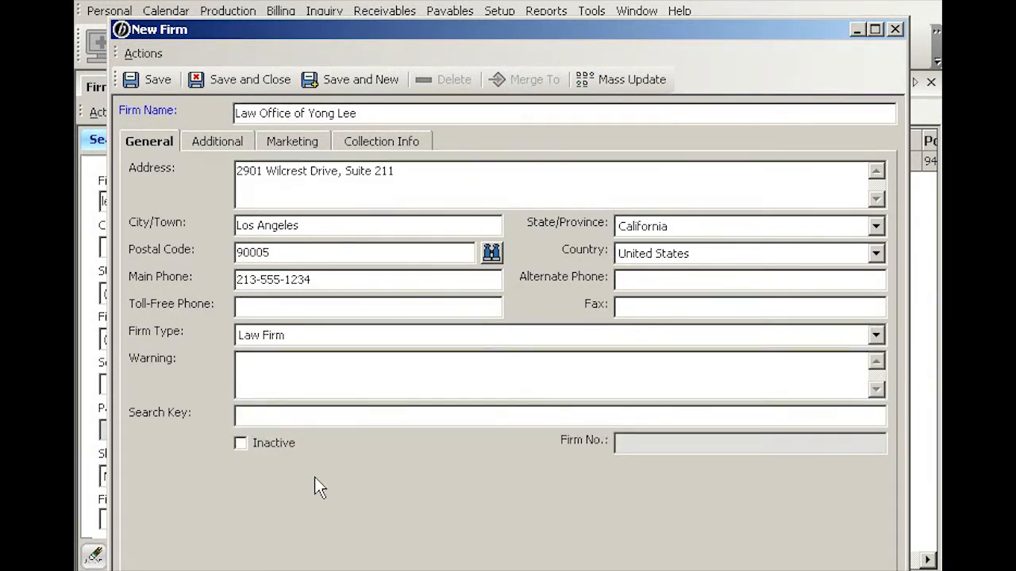
click(268, 368)
Enter 'Slow pay' as the firm's warning note
text(Slow pay)
On the Additional details, leave Web URL, Parent Firm and Tax ID blank
click(227, 140)
click(257, 171)
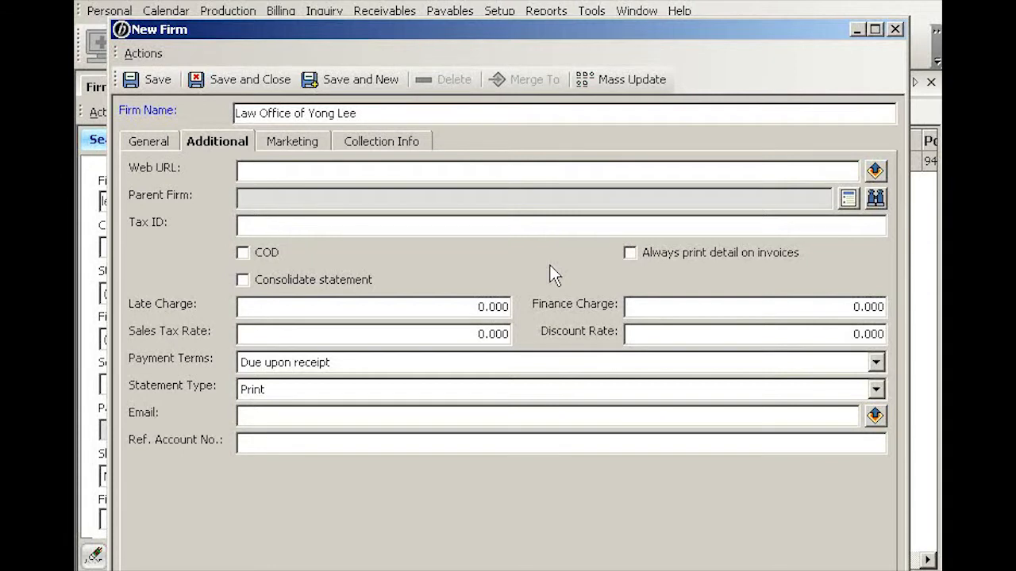
click(281, 198)
click(250, 225)
Leave COD, always print invoice detail and Consolidate statement all unchecked
click(244, 253)
click(243, 252)
click(630, 252)
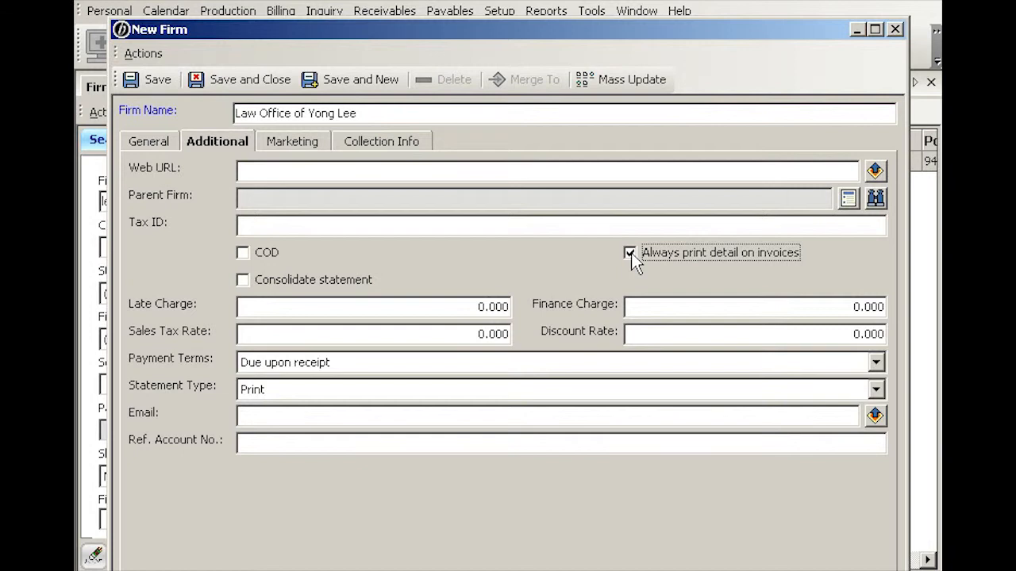
click(631, 252)
click(243, 281)
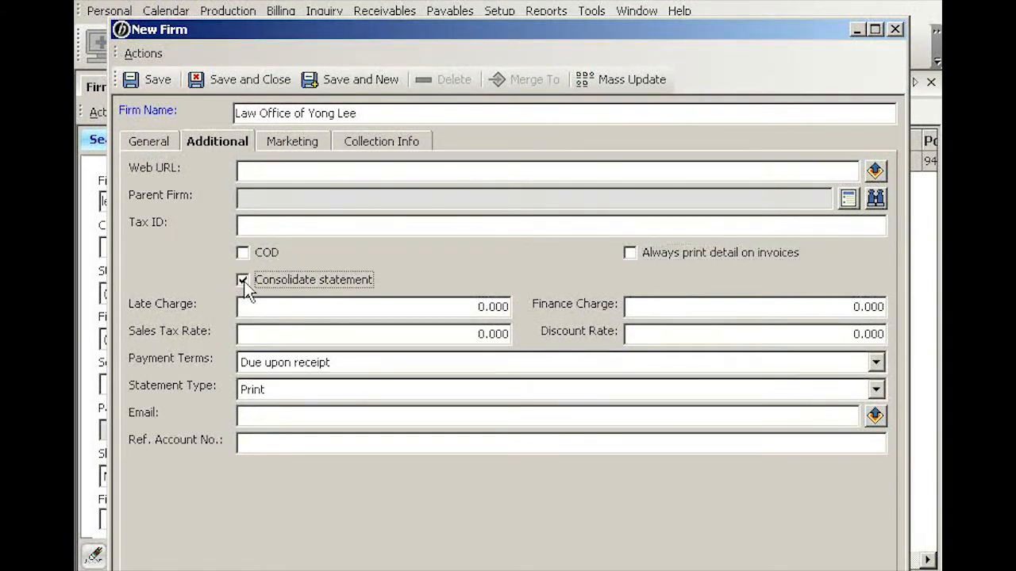
click(243, 281)
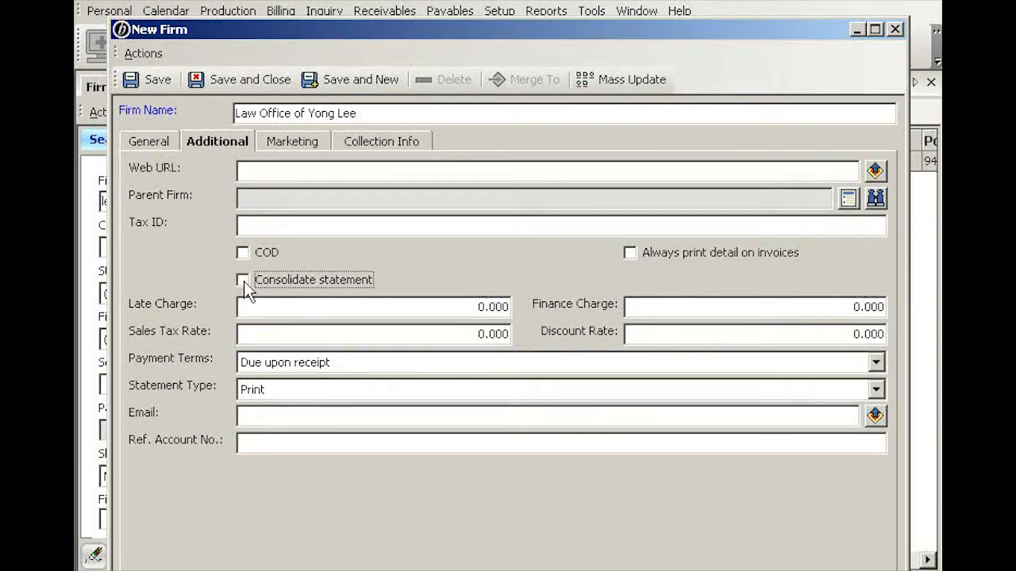
click(469, 307)
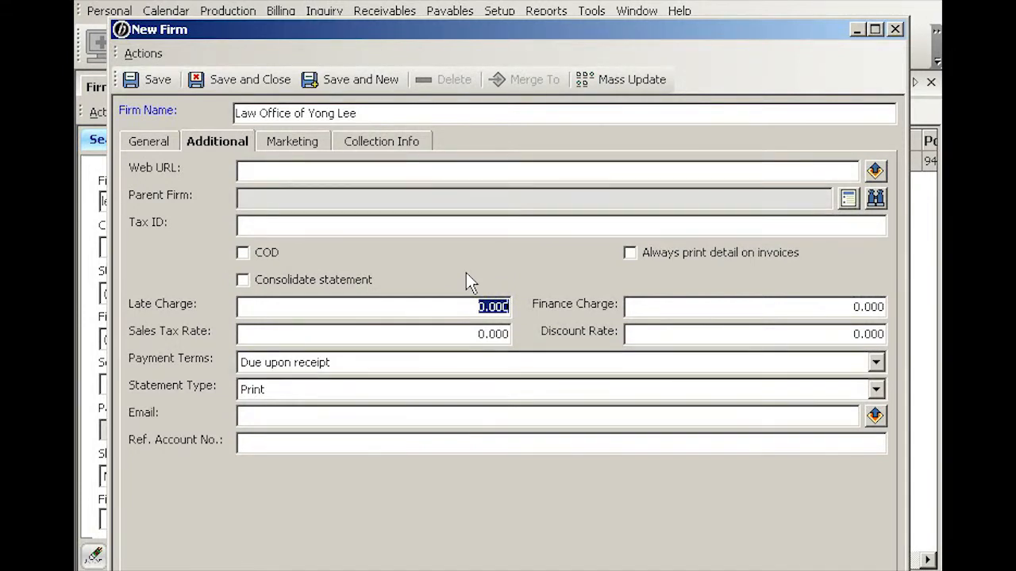
Set Late Charge to 10 and Finance Charge to 1.5
text(10)
key(Tab)
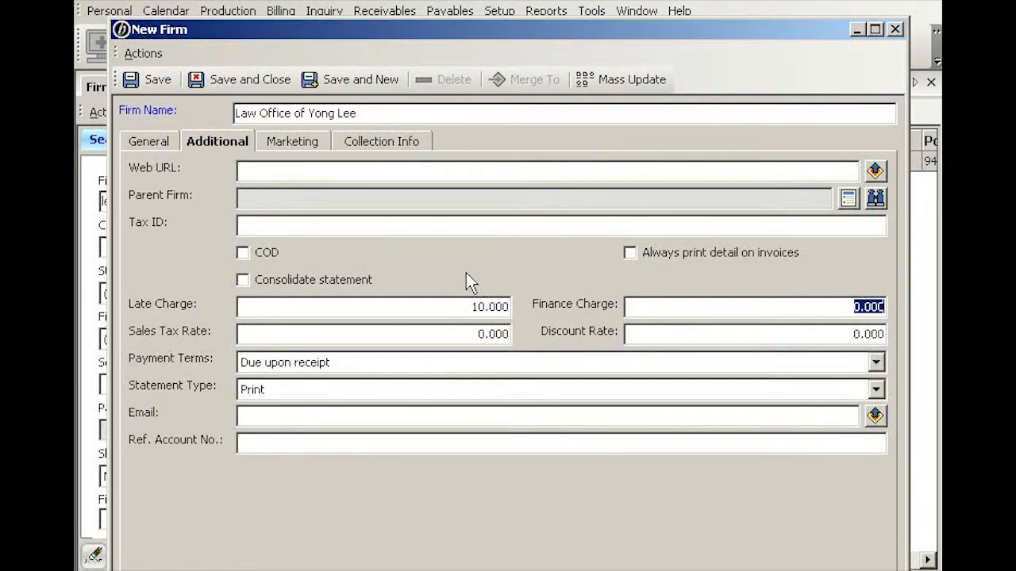
text(1.5)
key(Tab)
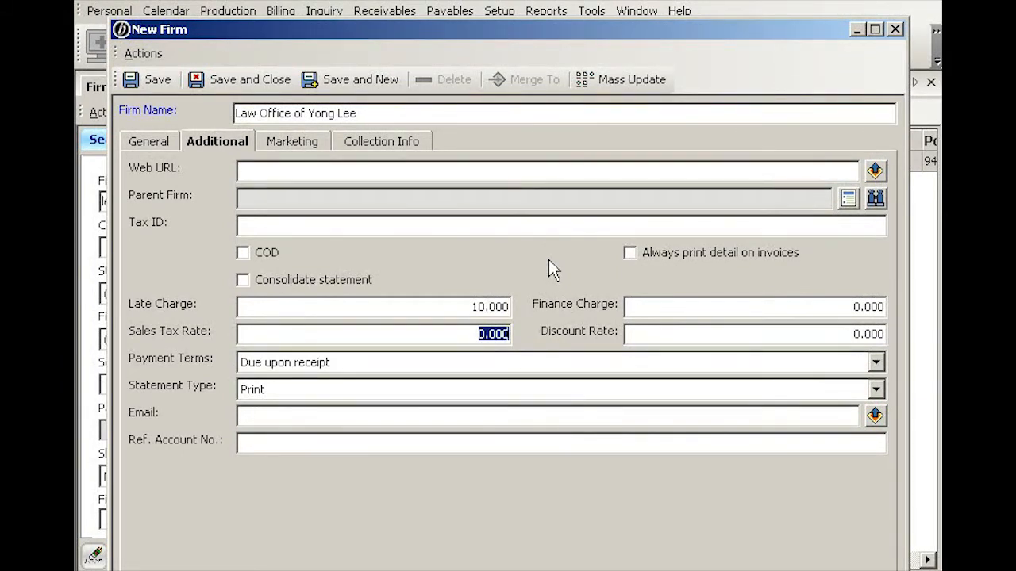
Leave Sales Tax Rate at 0.000 and set Discount Rate to 7
key(Tab)
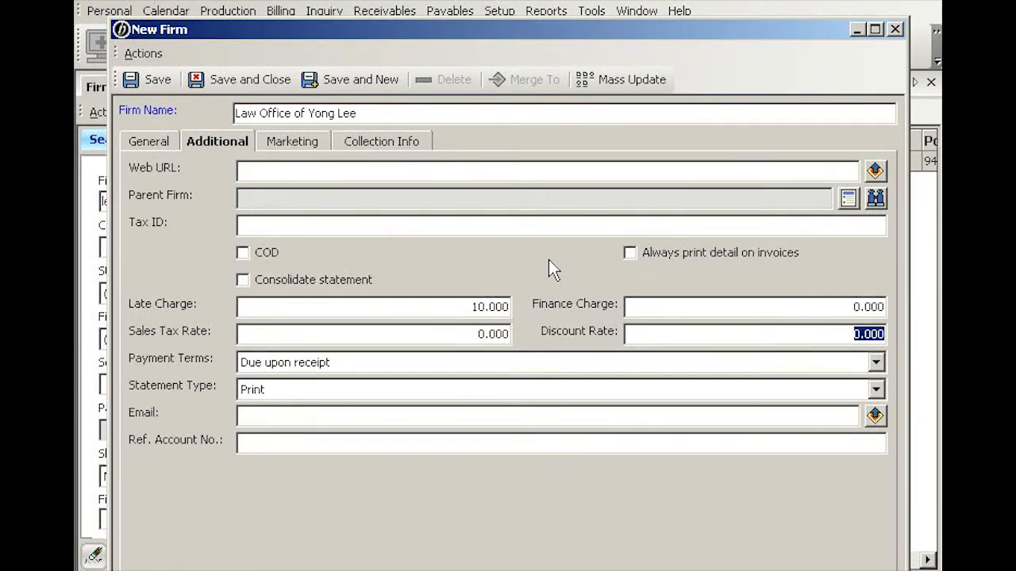
text(7)
key(Tab)
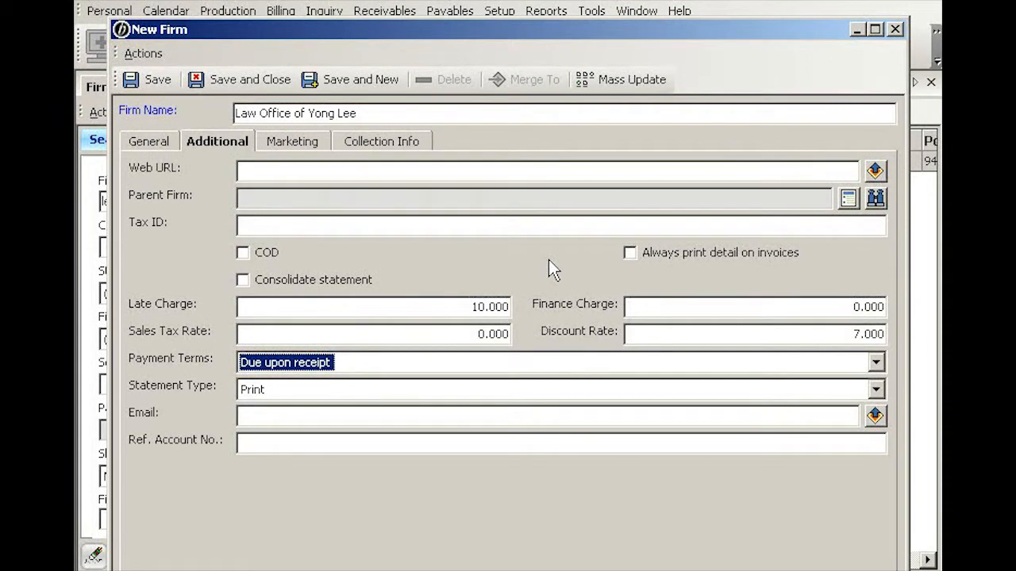
click(875, 363)
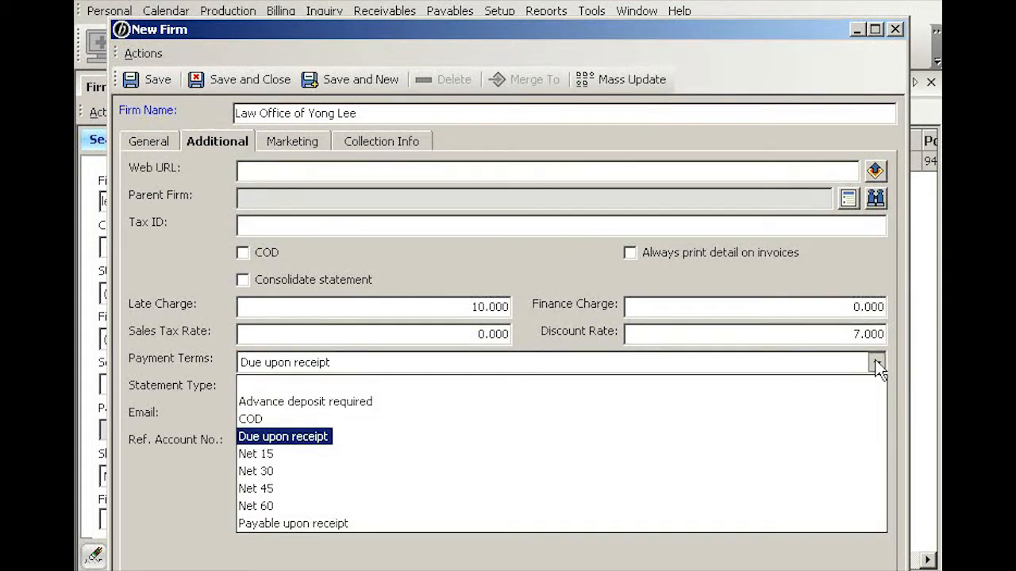
click(876, 363)
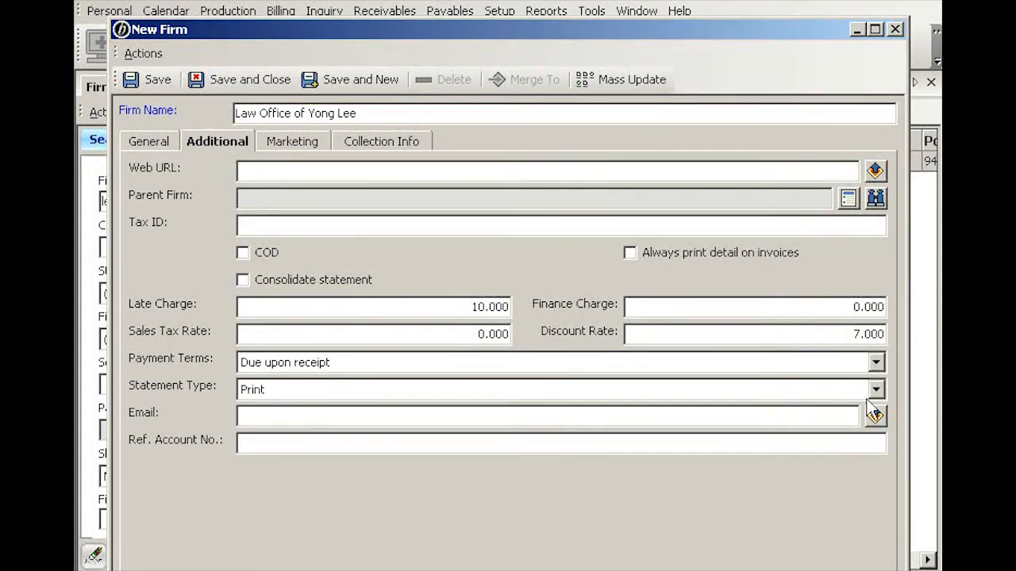
click(876, 391)
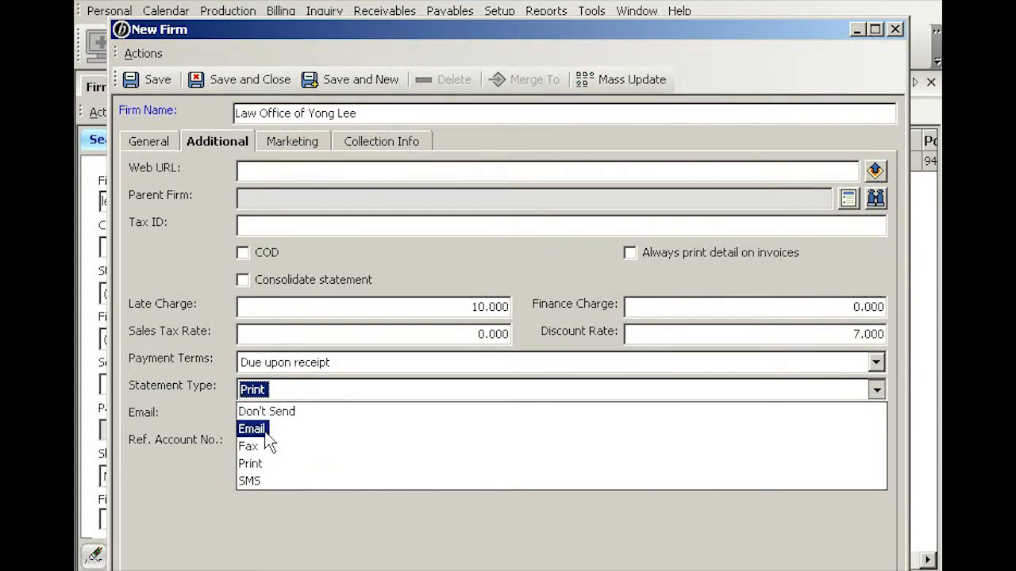
click(299, 520)
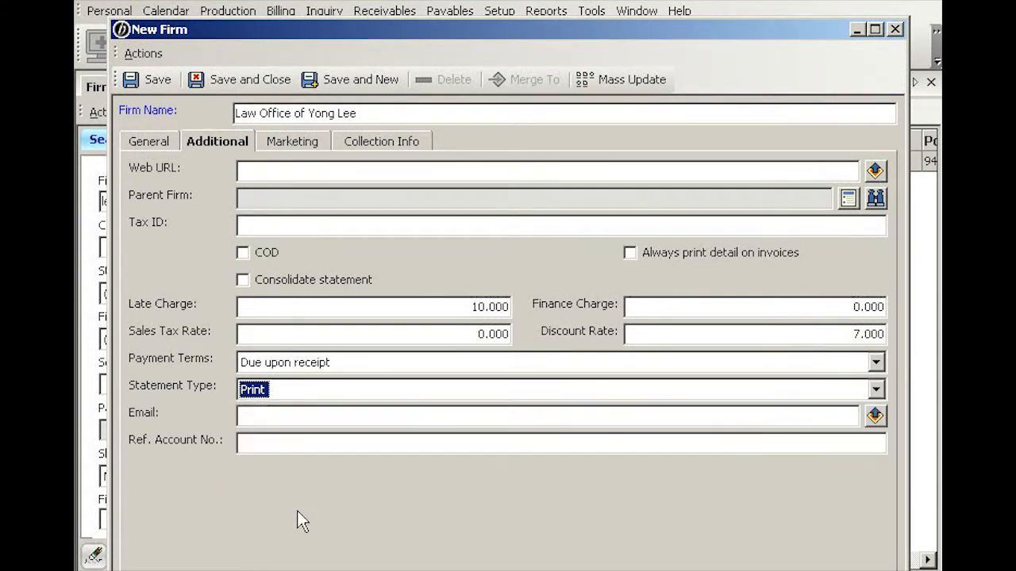
click(295, 417)
click(272, 444)
On the Marketing settings, set Firm Class to Law Firm-Sole Practitioner
click(307, 143)
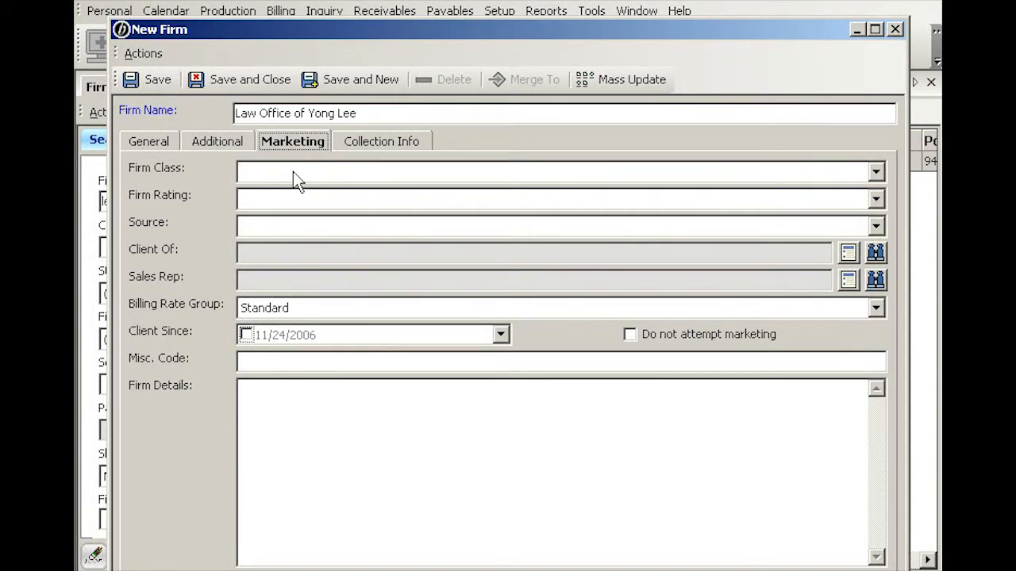
click(293, 171)
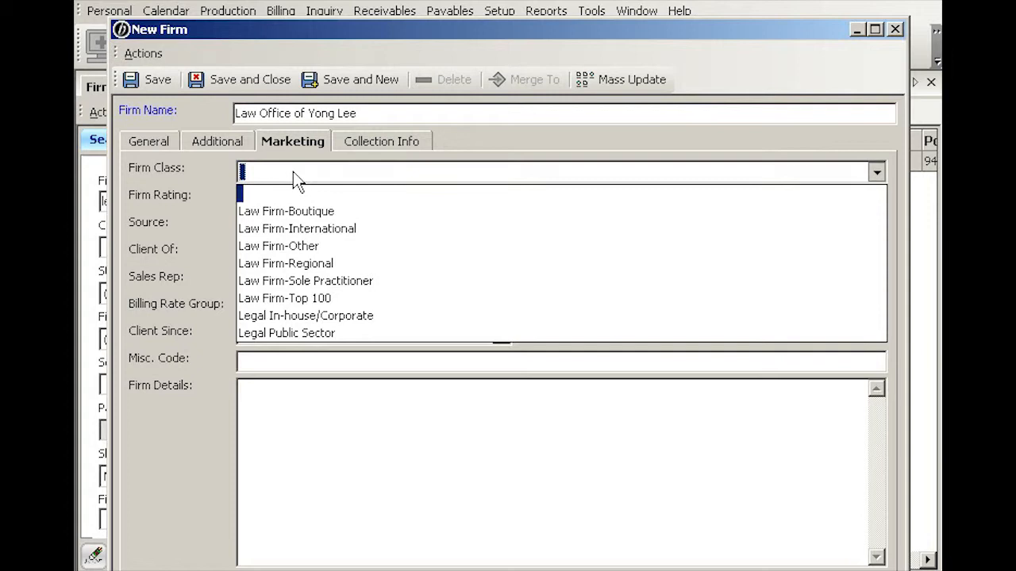
click(362, 282)
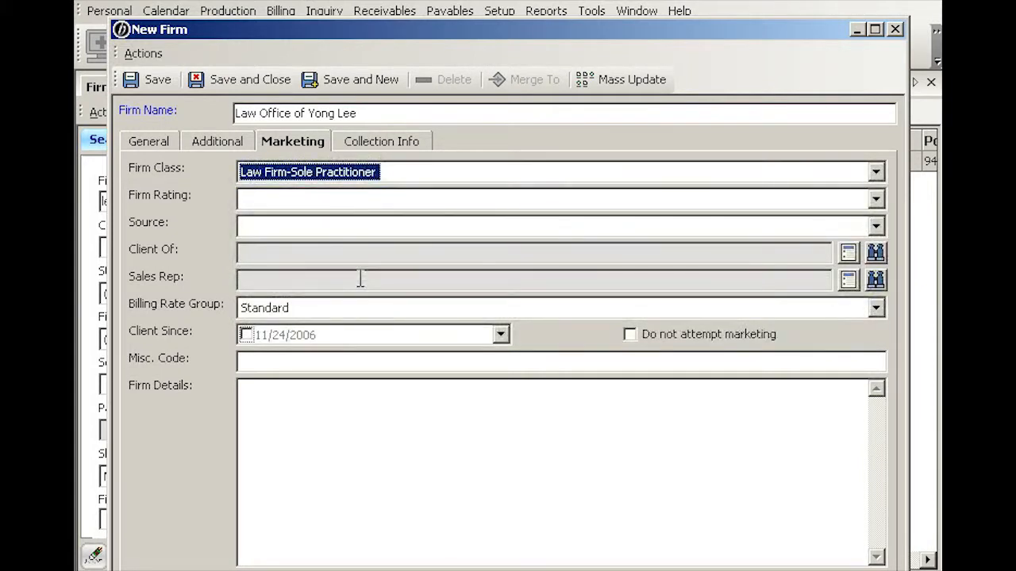
Leave Firm Rating blank and set Source to Referral from another organization
click(359, 199)
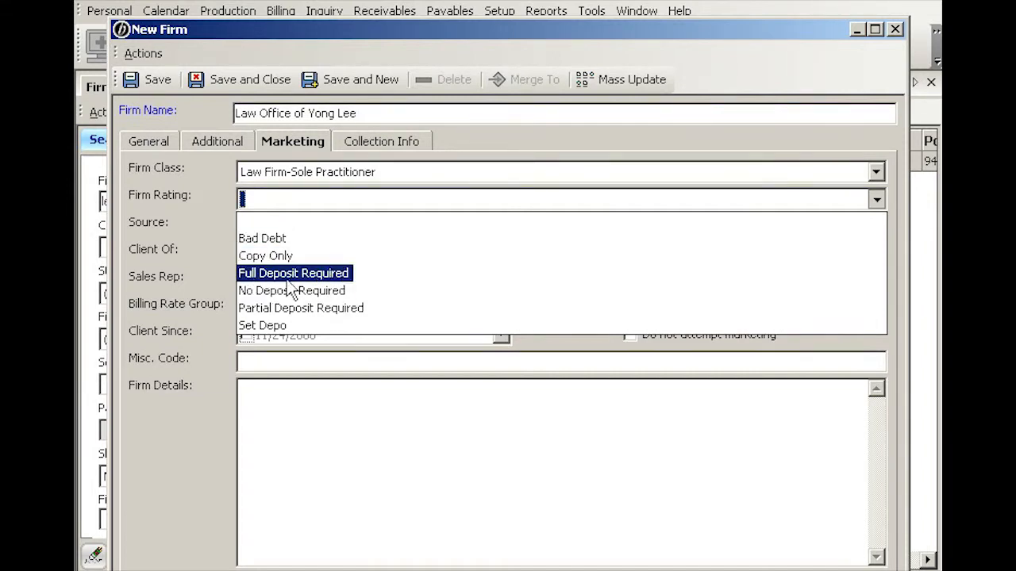
click(343, 275)
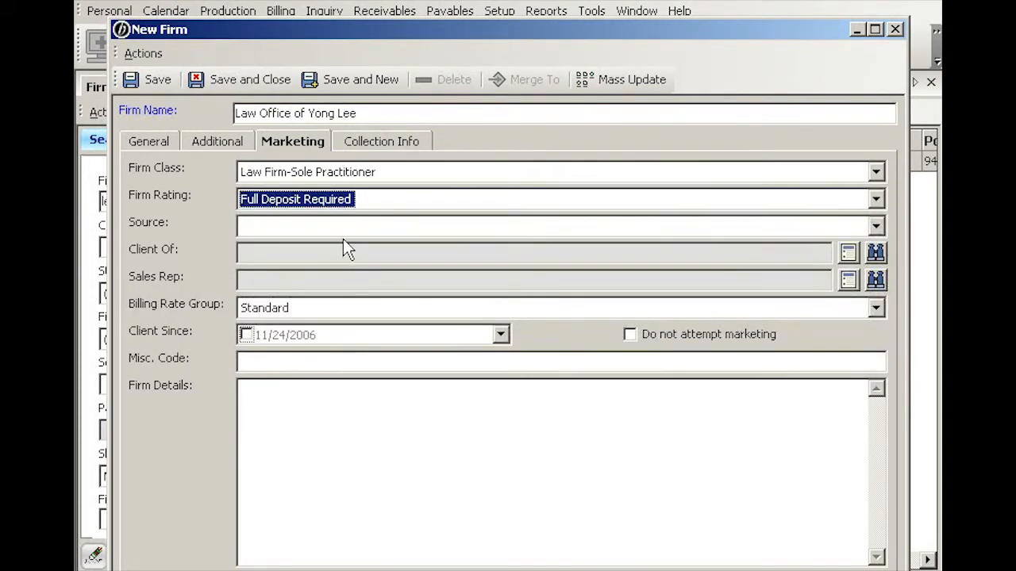
click(347, 206)
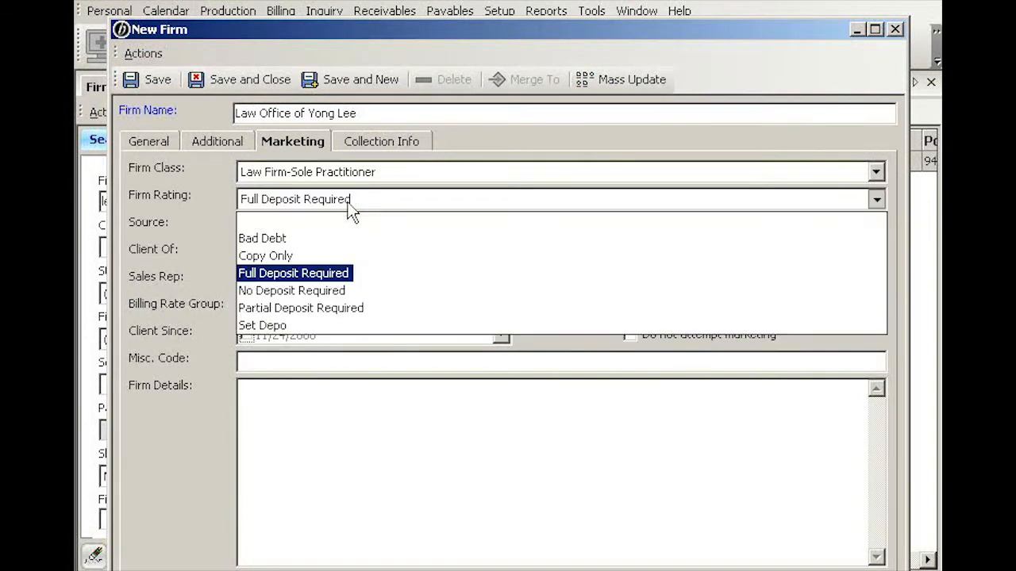
click(319, 219)
click(318, 226)
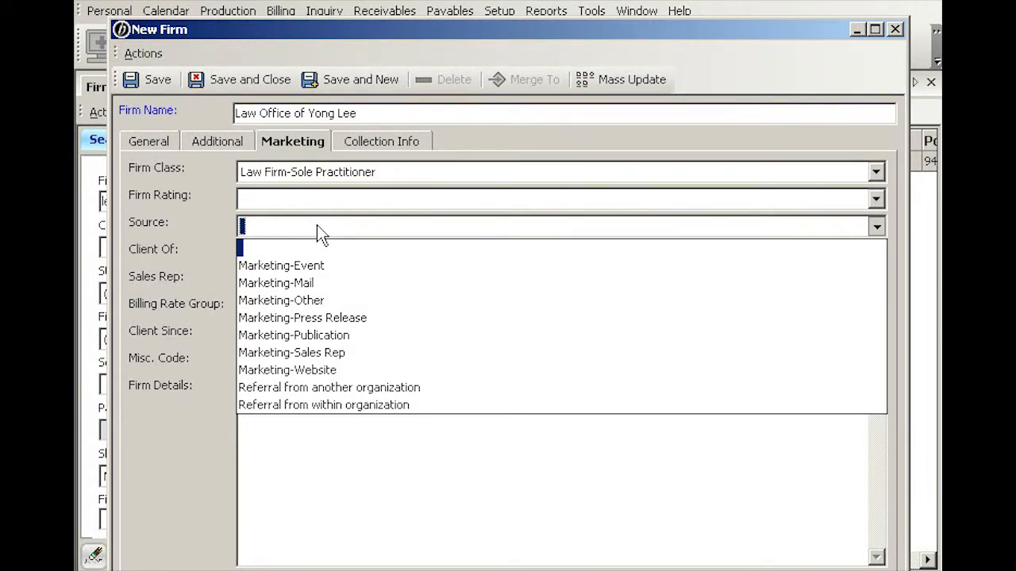
click(361, 392)
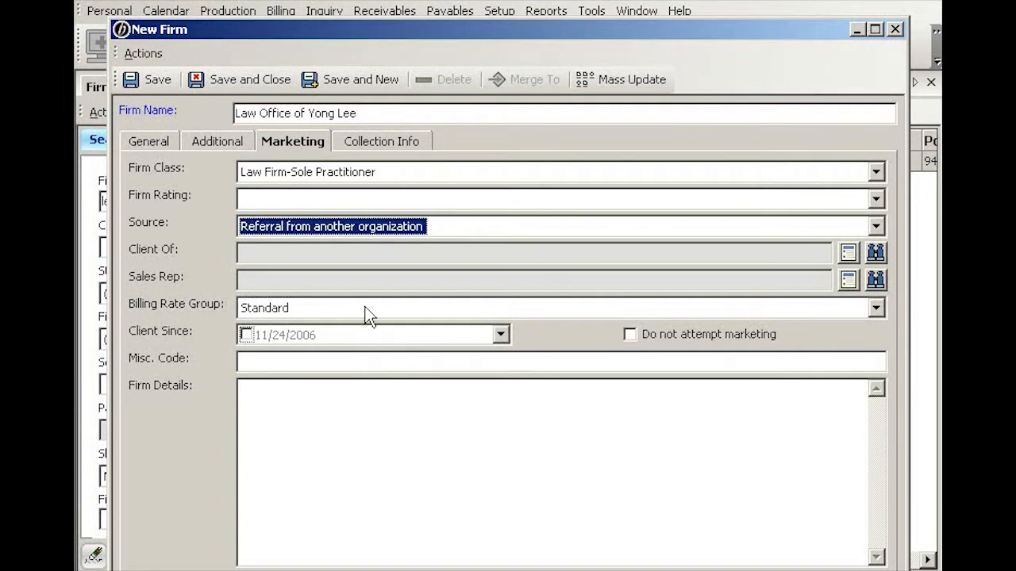
click(304, 254)
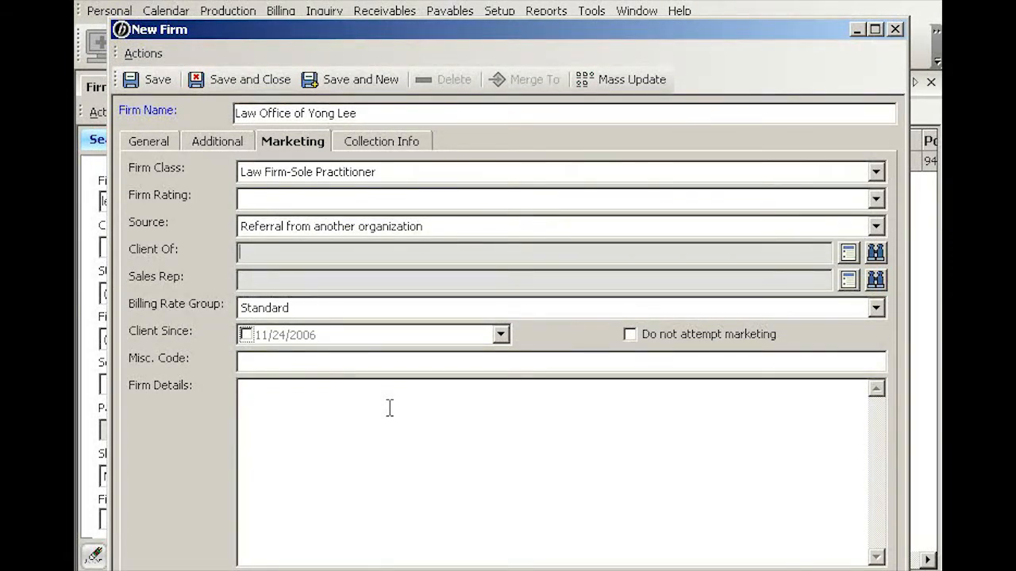
key(Tab)
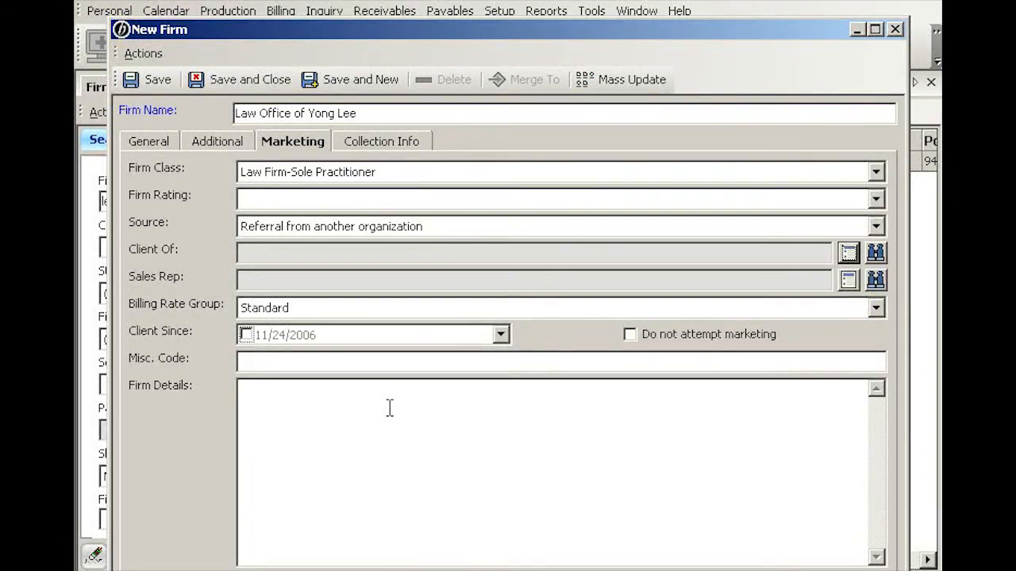
click(256, 283)
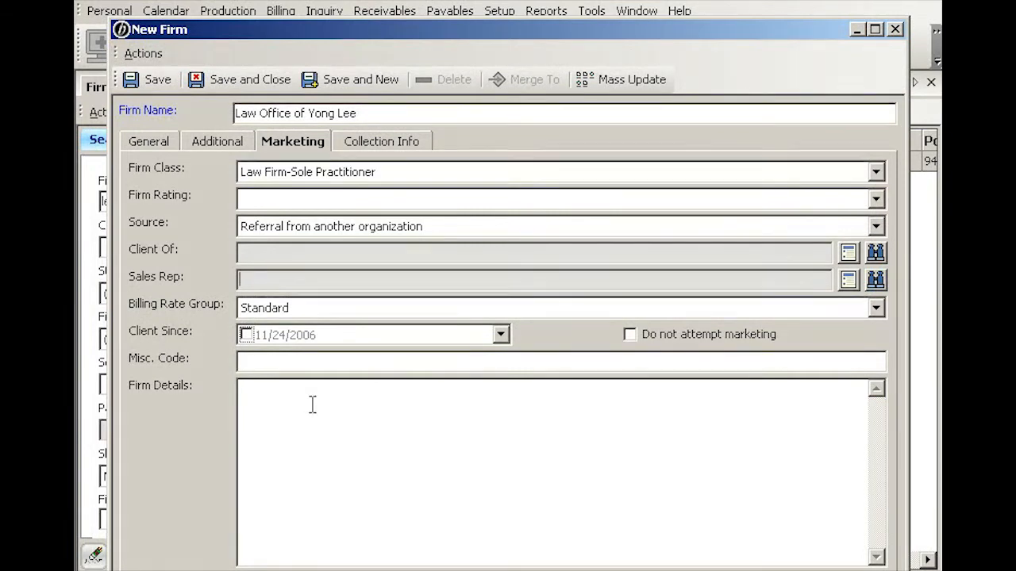
click(319, 308)
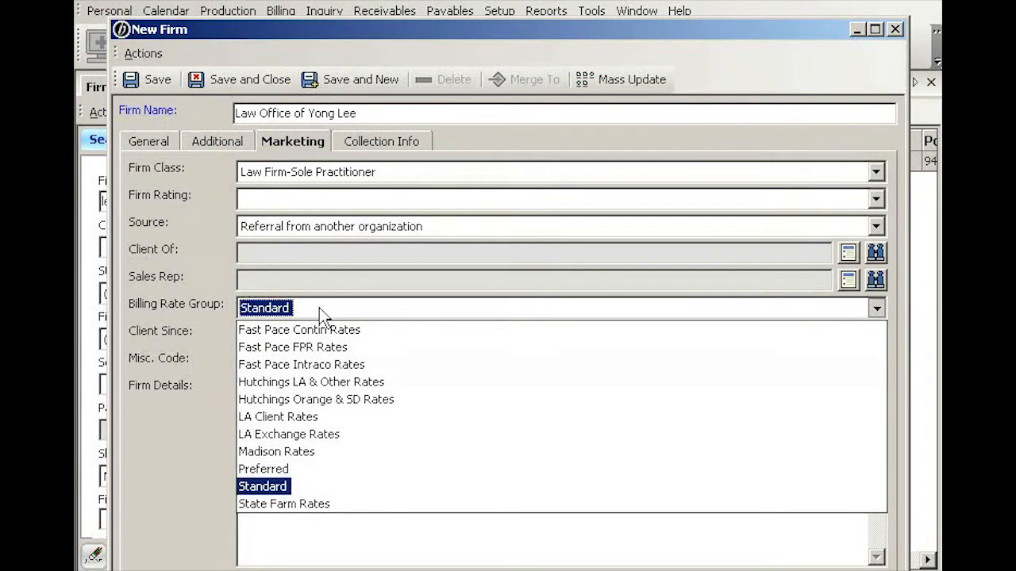
click(319, 308)
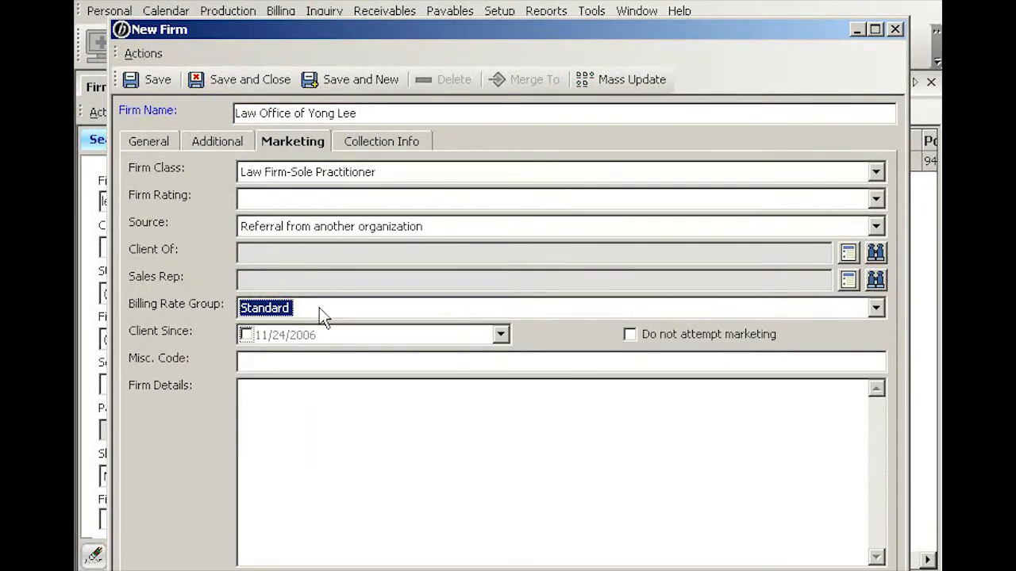